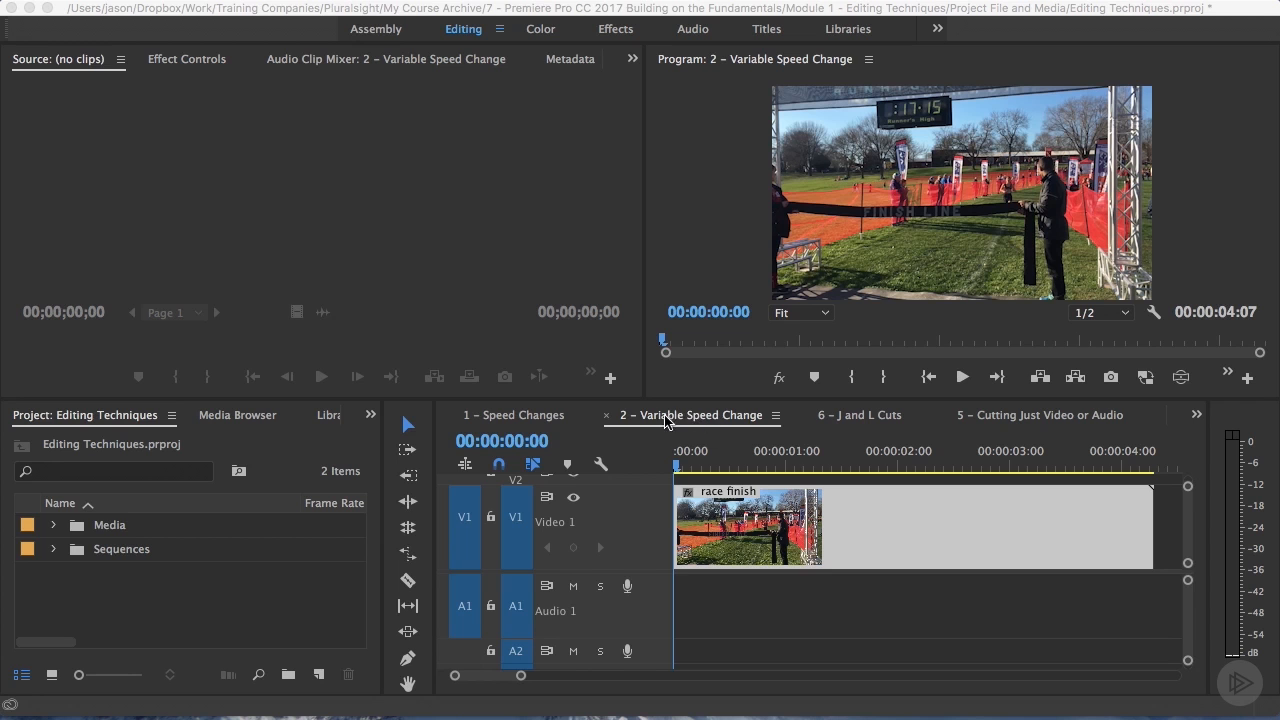
Play the race finish clip from the start and scrub around the finish-line moment to review its speed.
left_click(677, 472)
key("space")
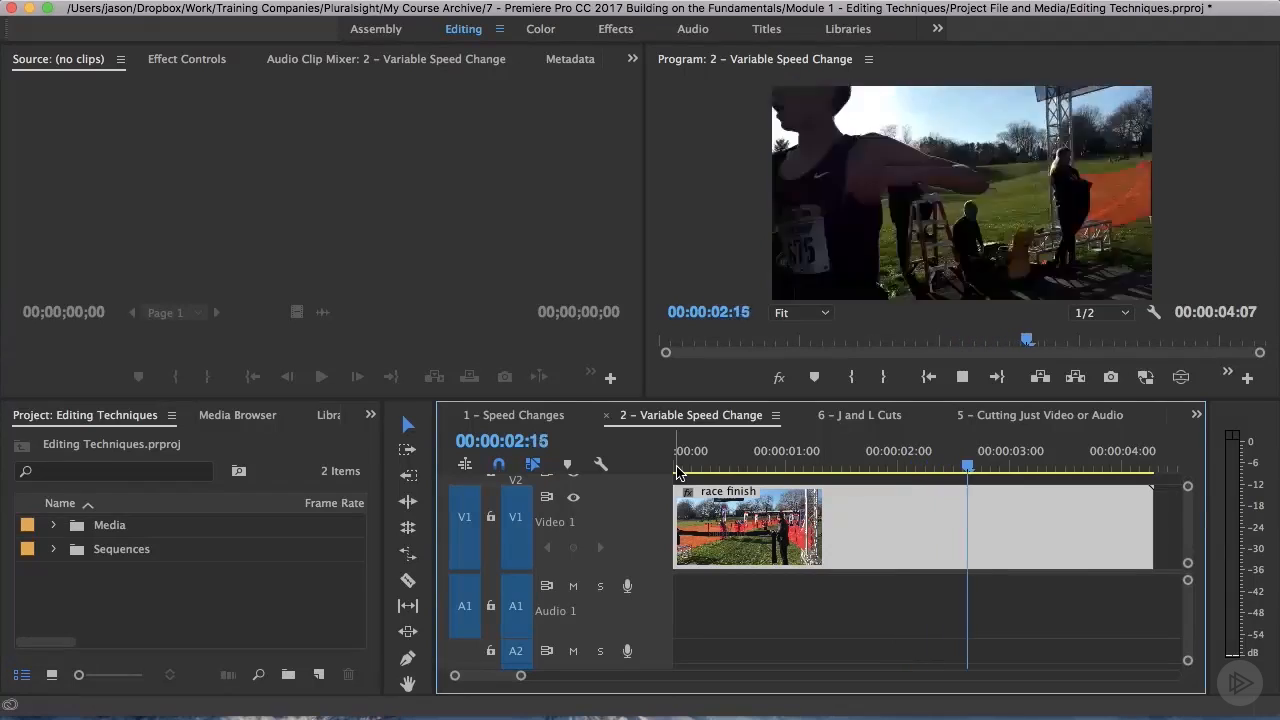
key("space")
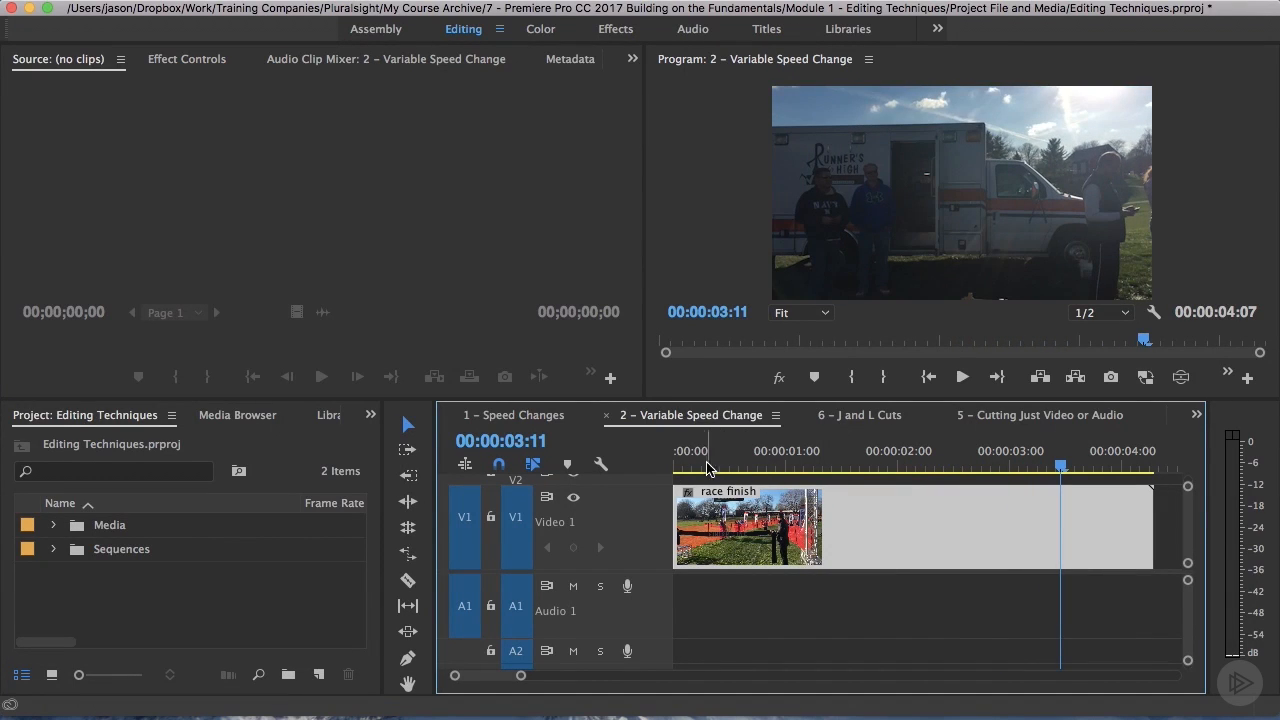
left_click(697, 468)
key("space")
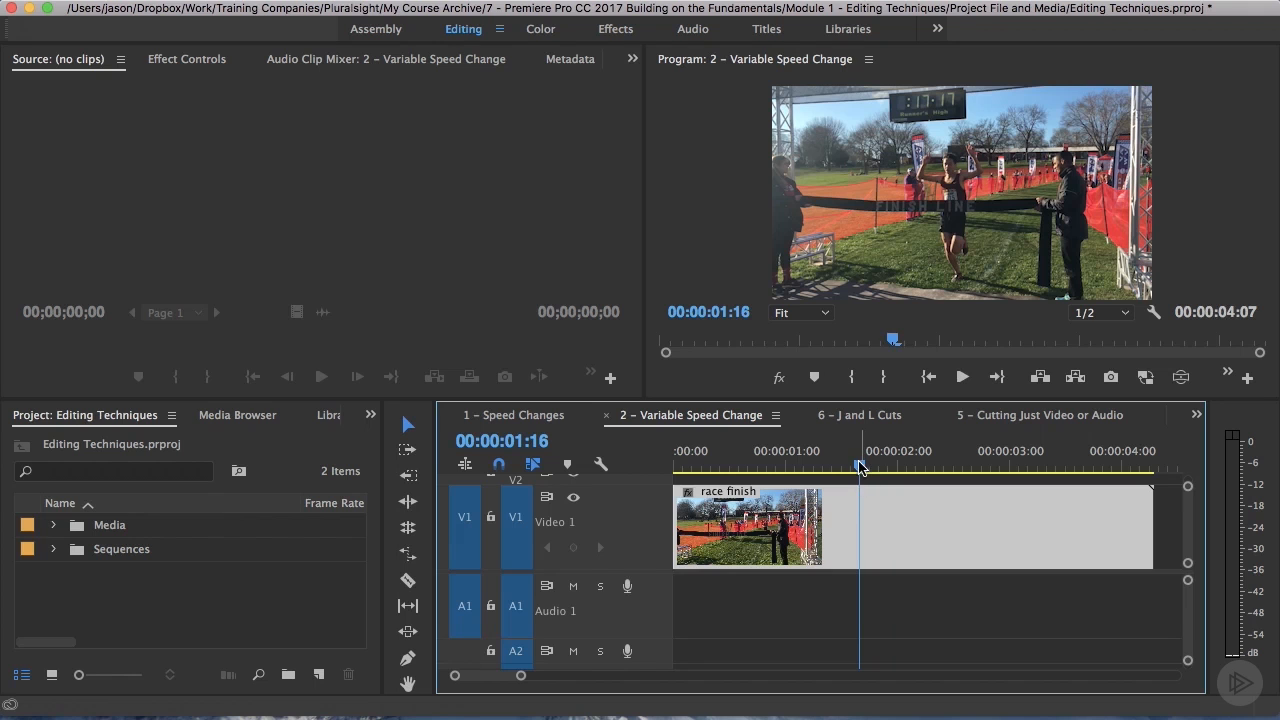
left_click_drag(859, 464, 967, 470)
key("space")
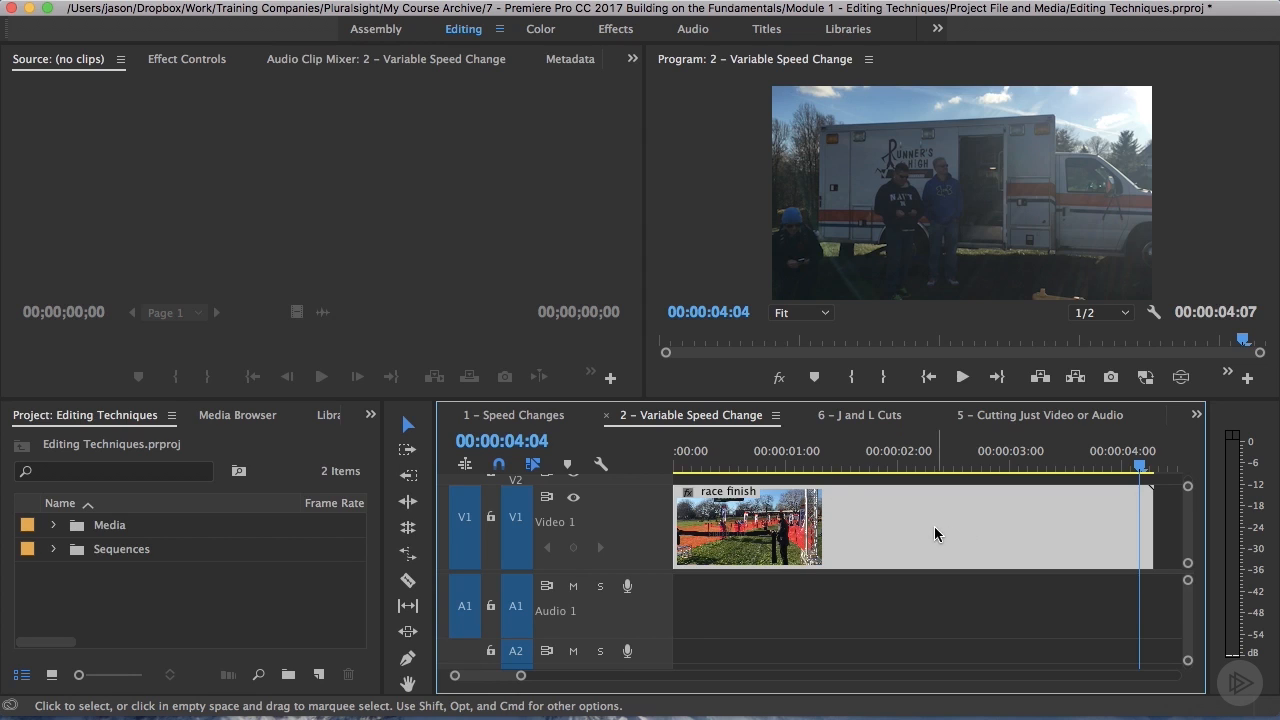
Show the Time Remapping Speed line on the race finish clip in the timeline.
right_click(689, 498)
mouse_move(740, 518)
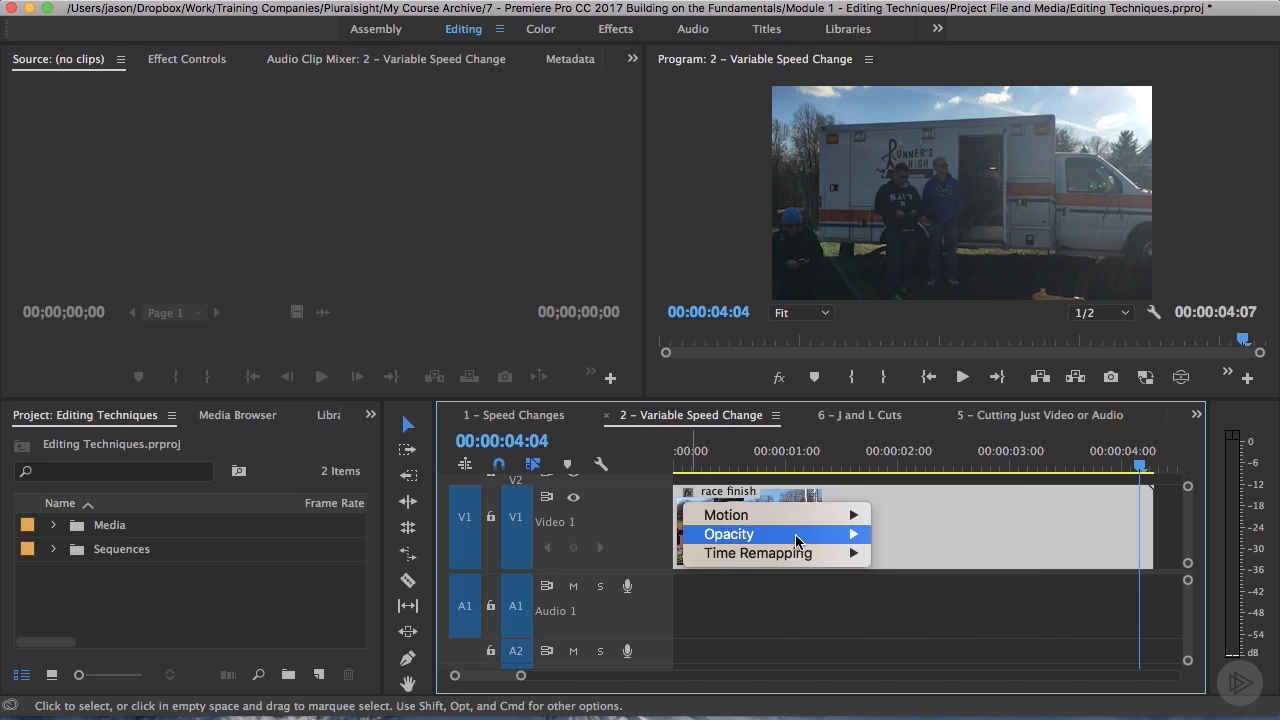
mouse_move(796, 544)
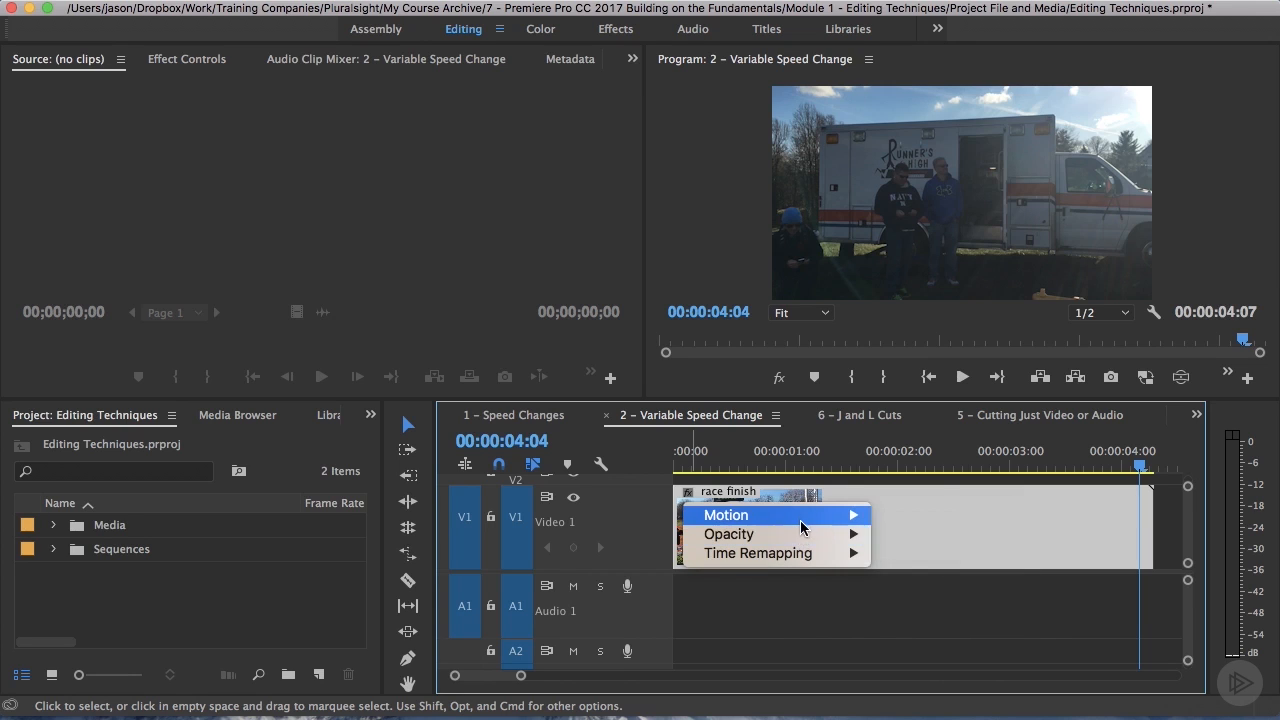
mouse_move(800, 517)
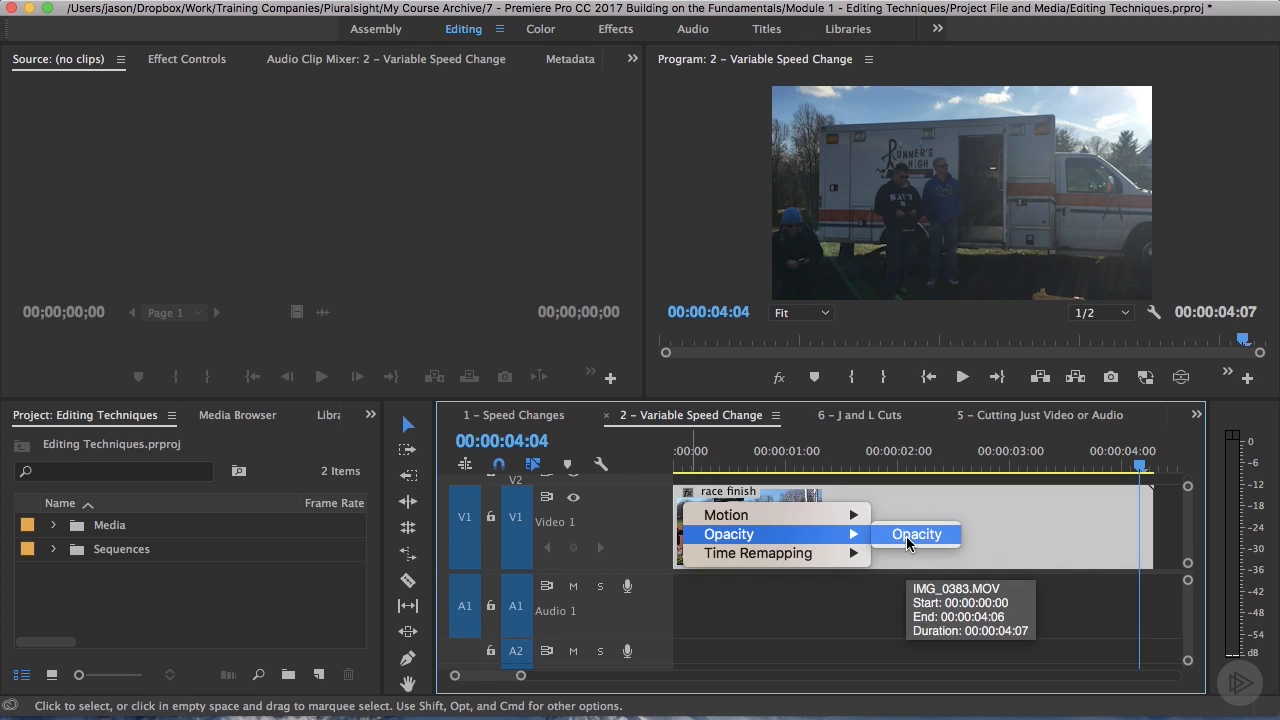
mouse_move(856, 558)
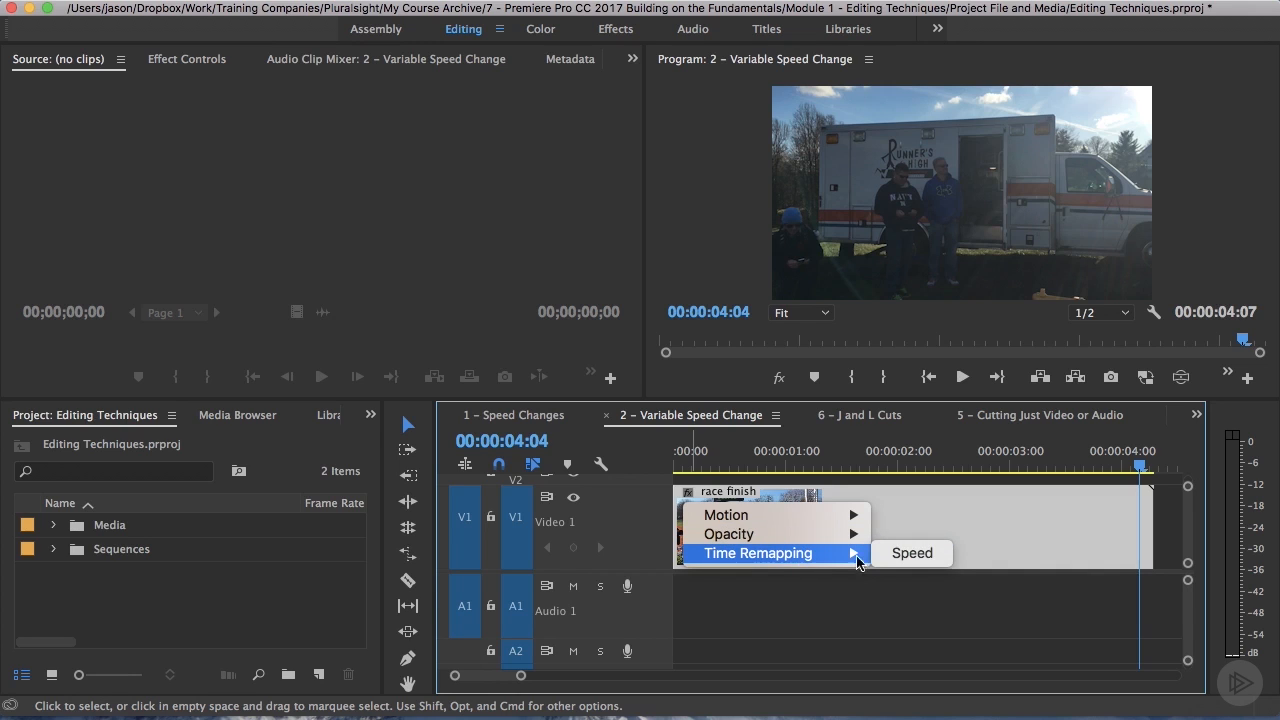
left_click(908, 556)
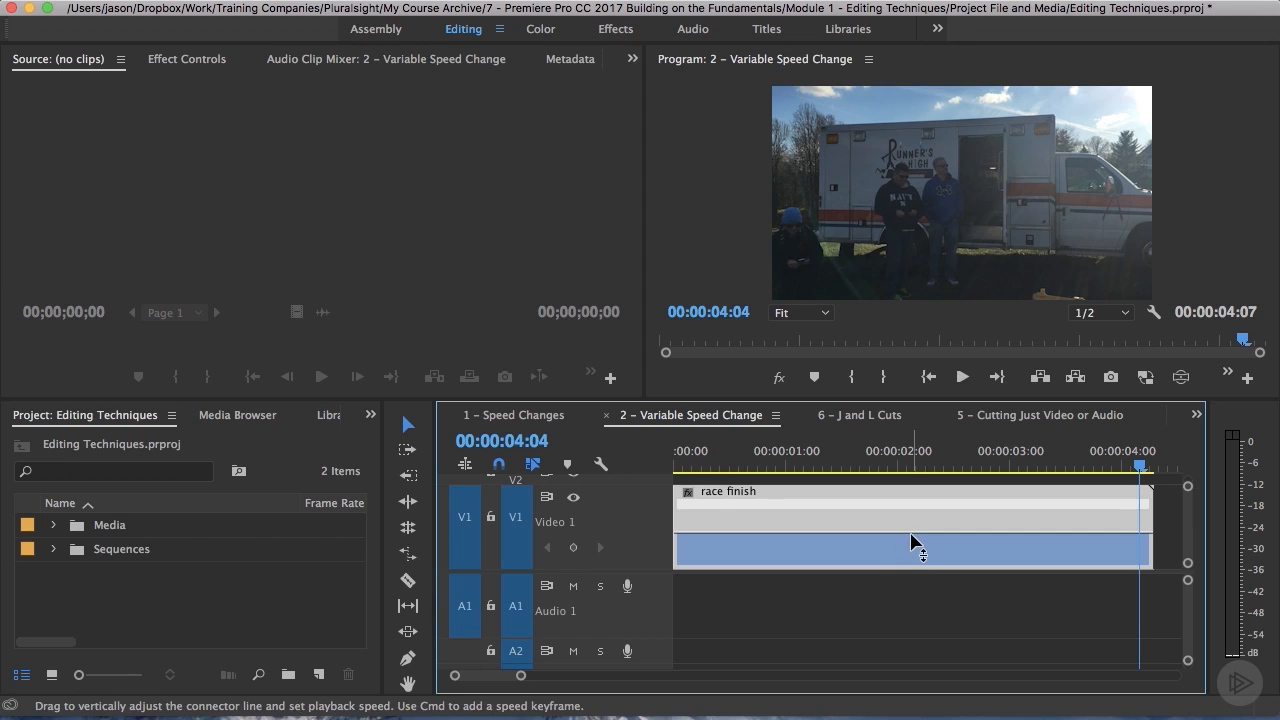
mouse_move(910, 535)
Add speed keyframes to the race finish clip at 00:00:01:15 and 00:00:02:14.
left_click(721, 468)
left_click_drag(721, 468, 861, 467)
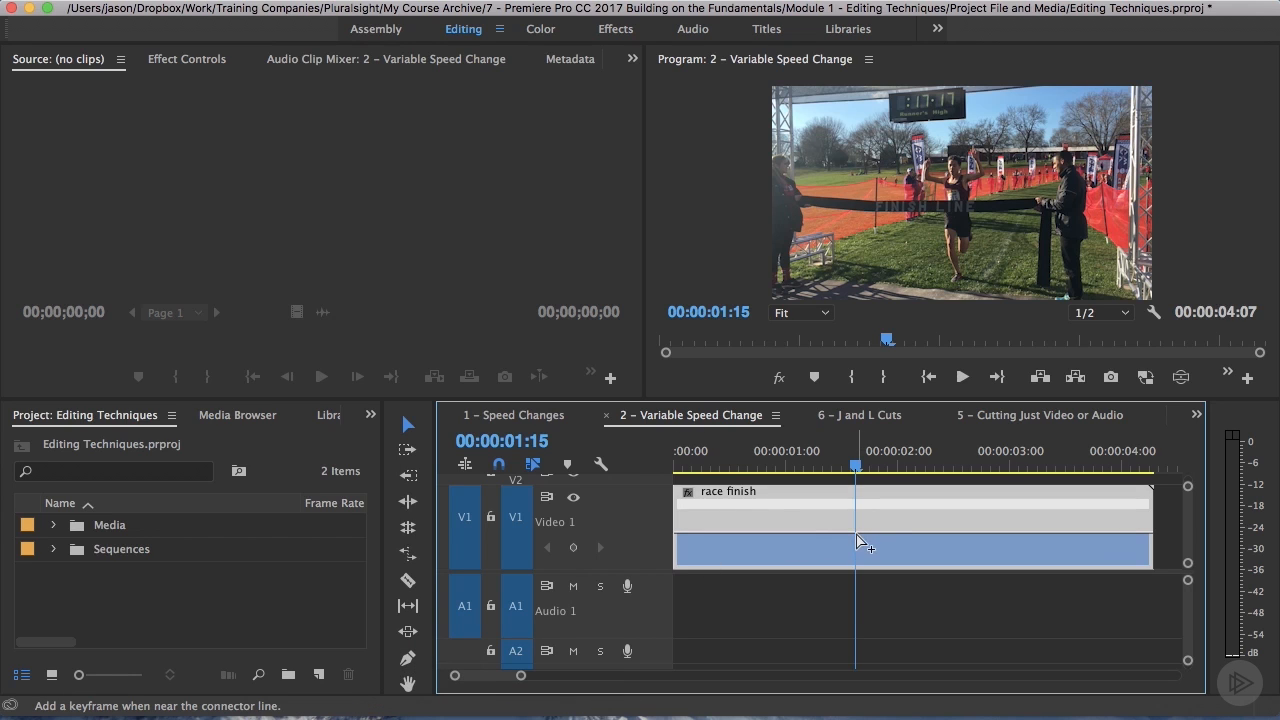
mouse_move(857, 541)
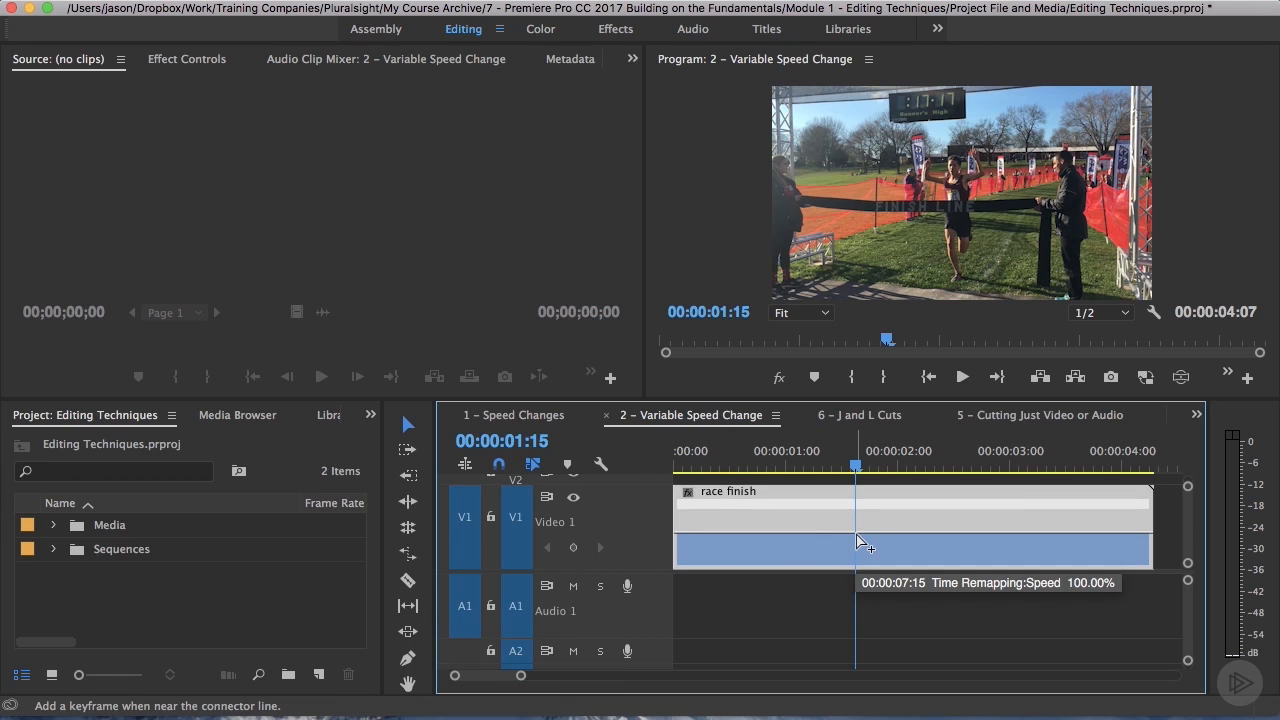
left_click(857, 541, "super")
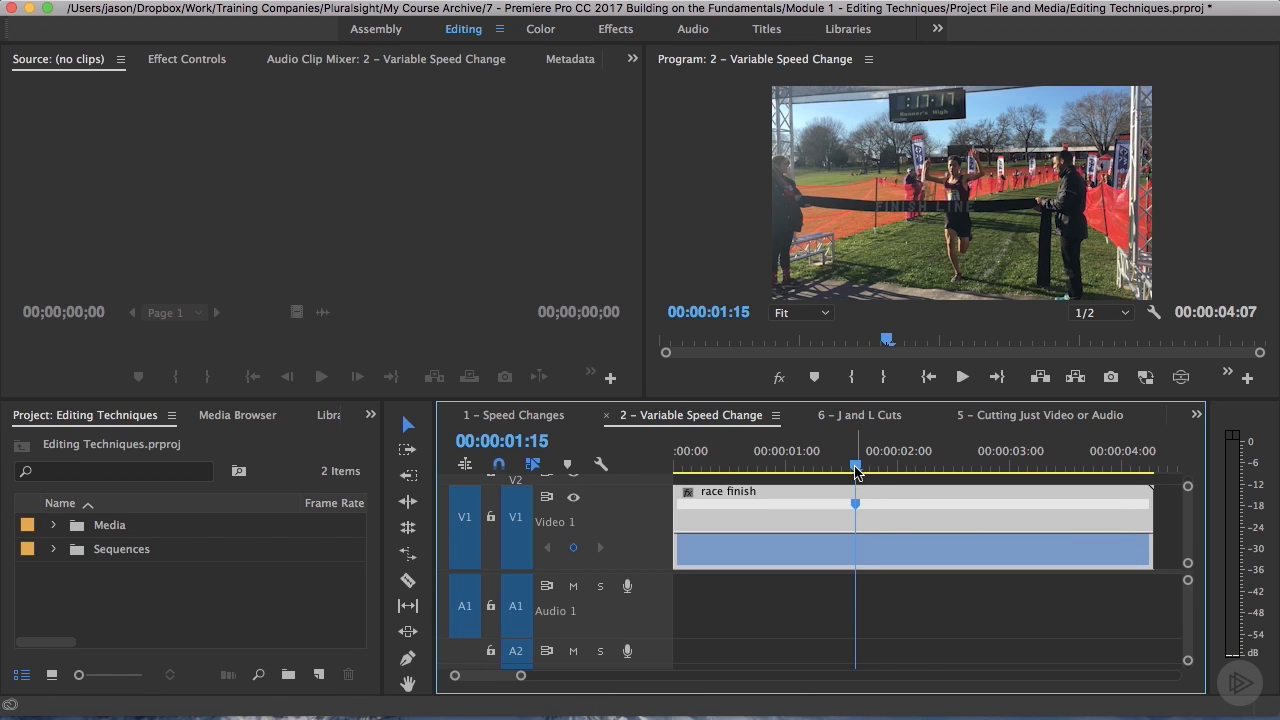
left_click_drag(857, 470, 964, 467)
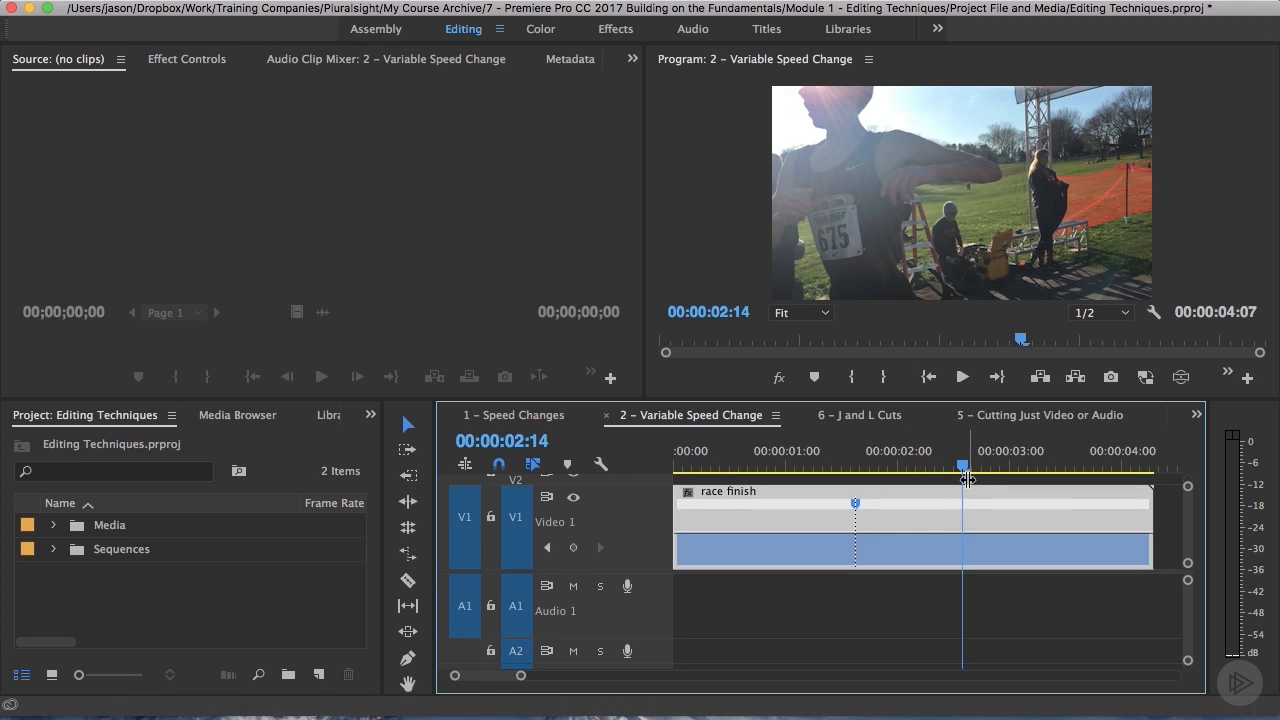
left_click(964, 539, "super")
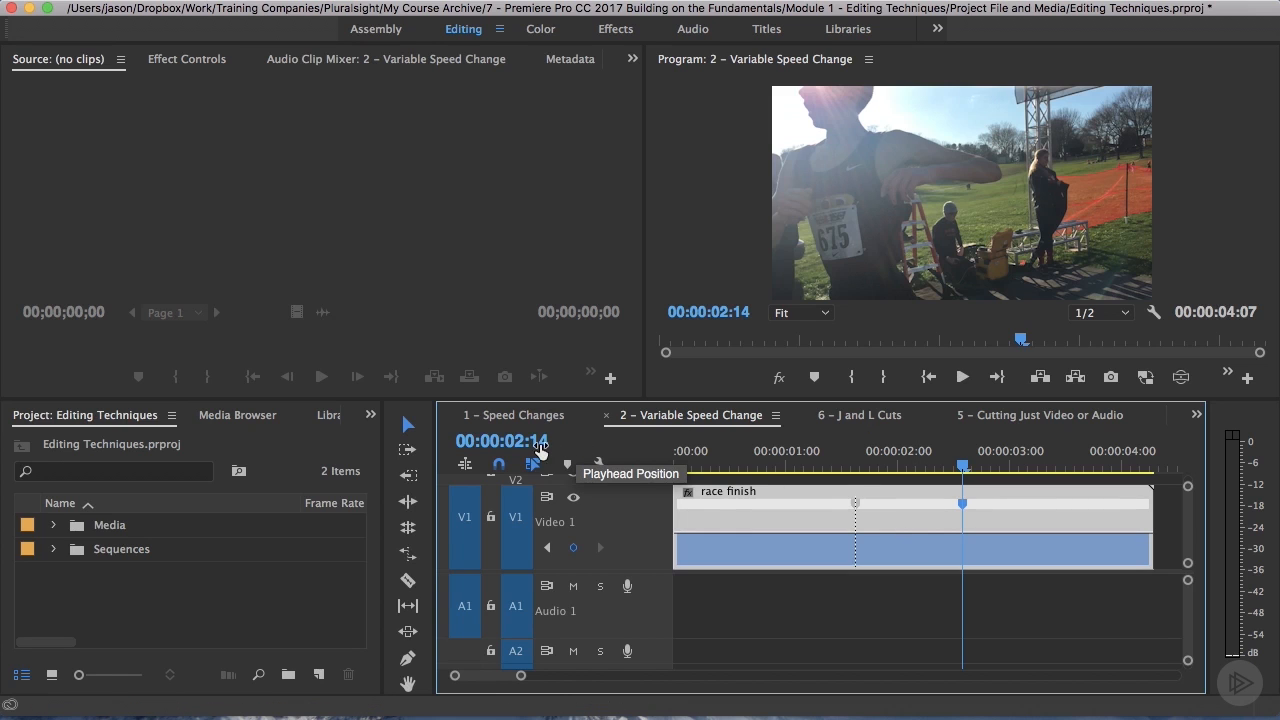
Lower the speed between the two keyframes until the clip lasts about 00:00:08:03, and fit the whole sequence in the timeline.
left_click(908, 534)
left_click_drag(908, 540, 908, 620)
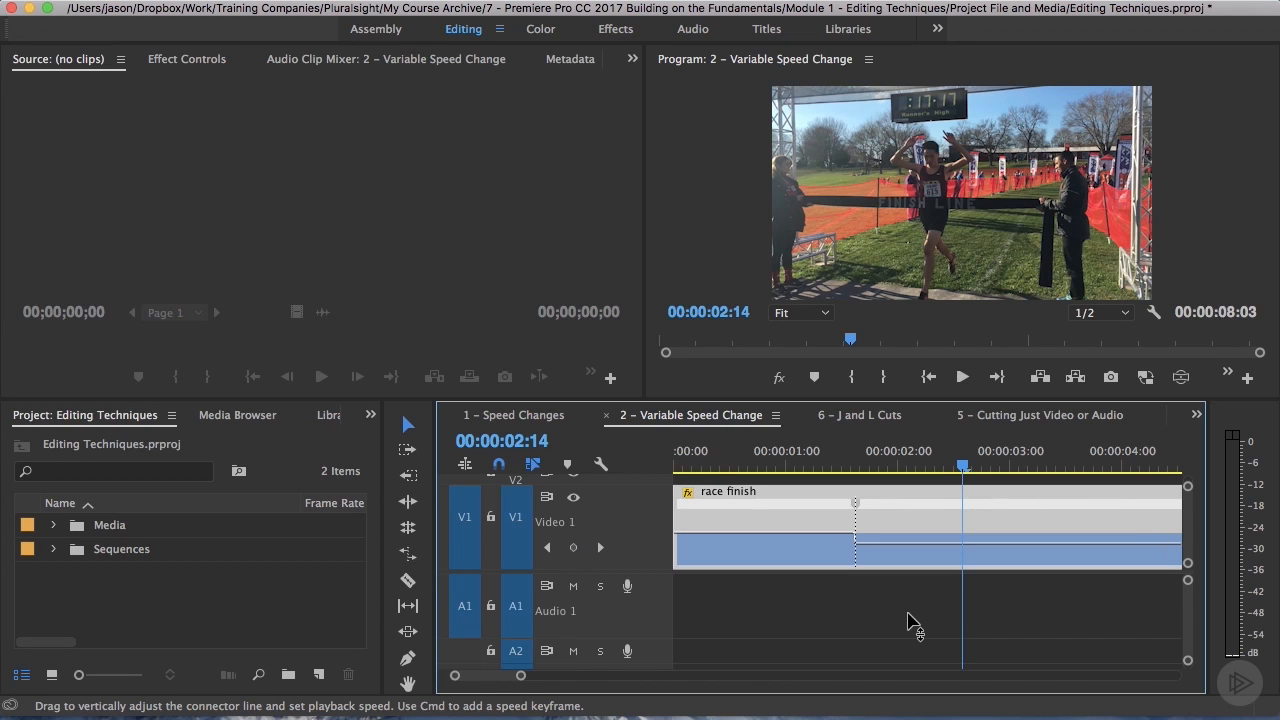
key("backslash")
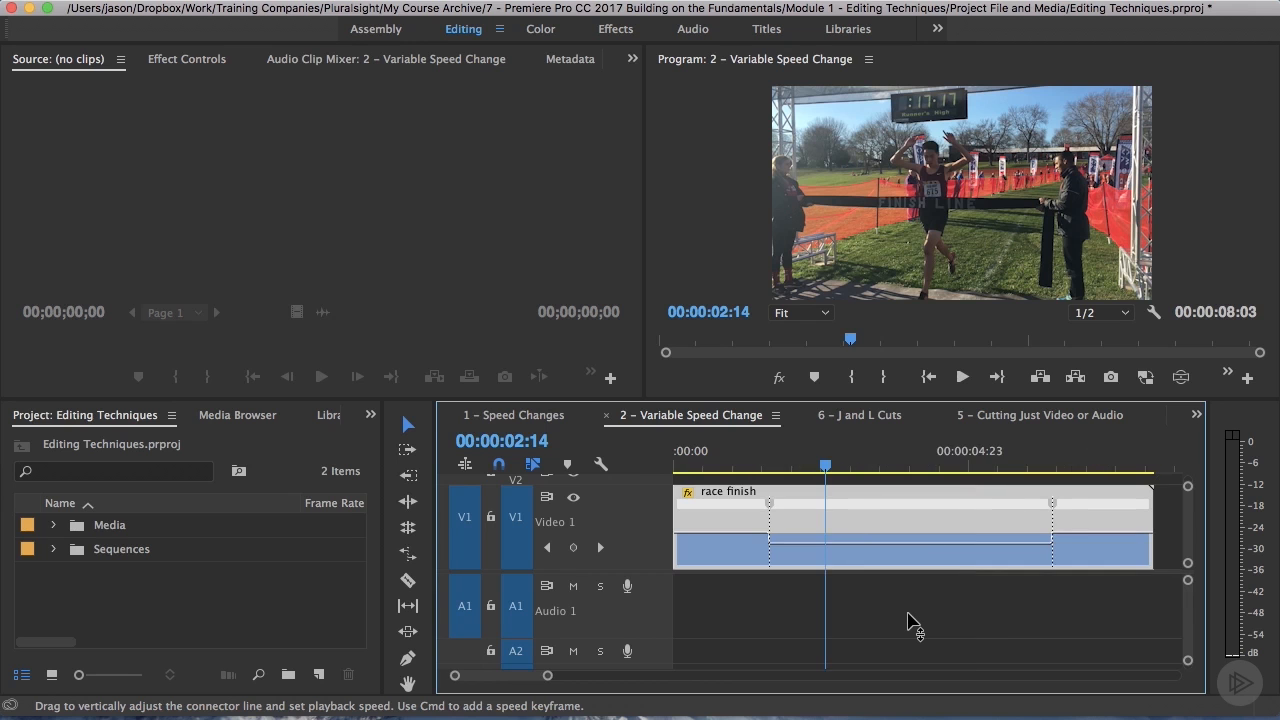
Play the race finish clip from the start and again from just before the first keyframe to check the slow motion.
left_click(679, 467)
key("space")
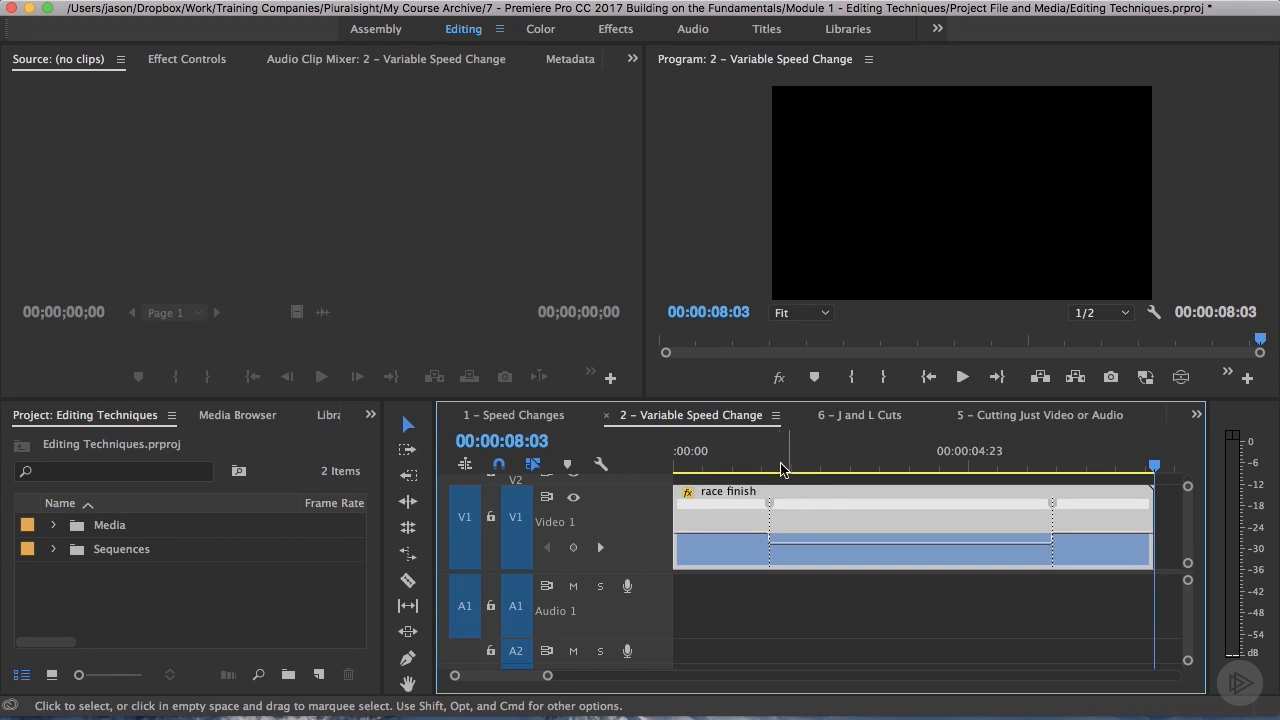
left_click(745, 460)
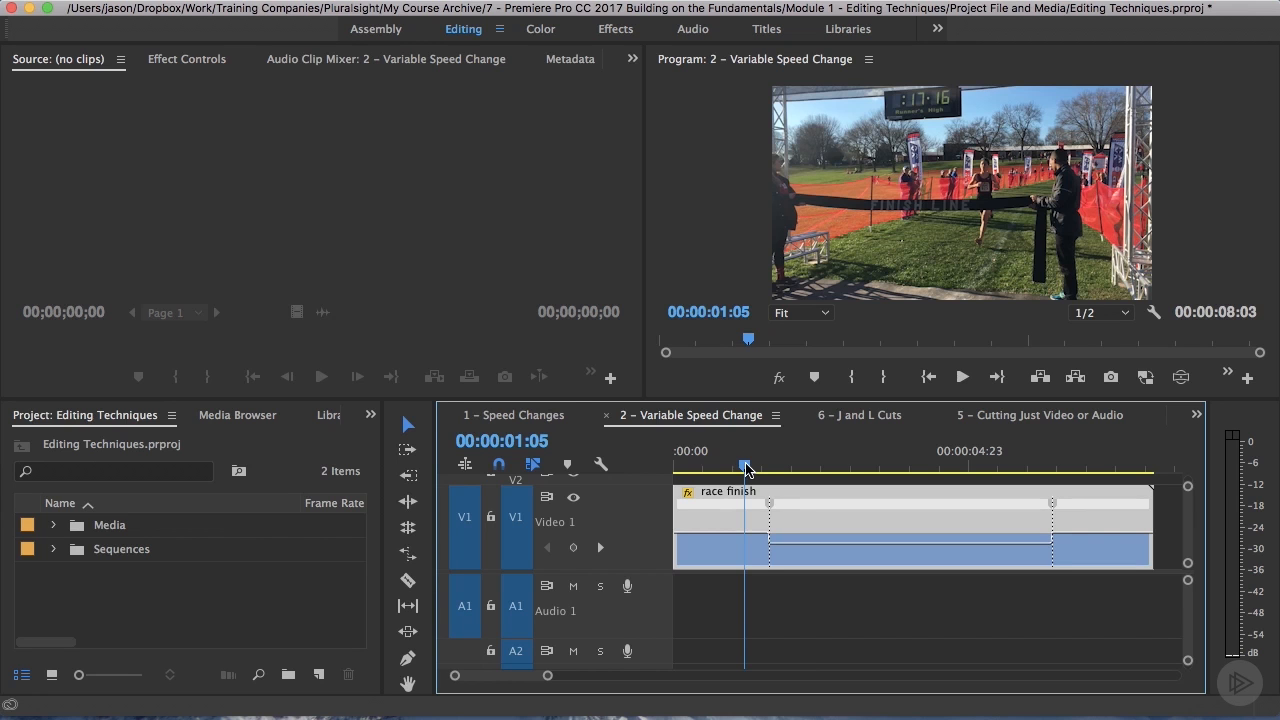
key("space")
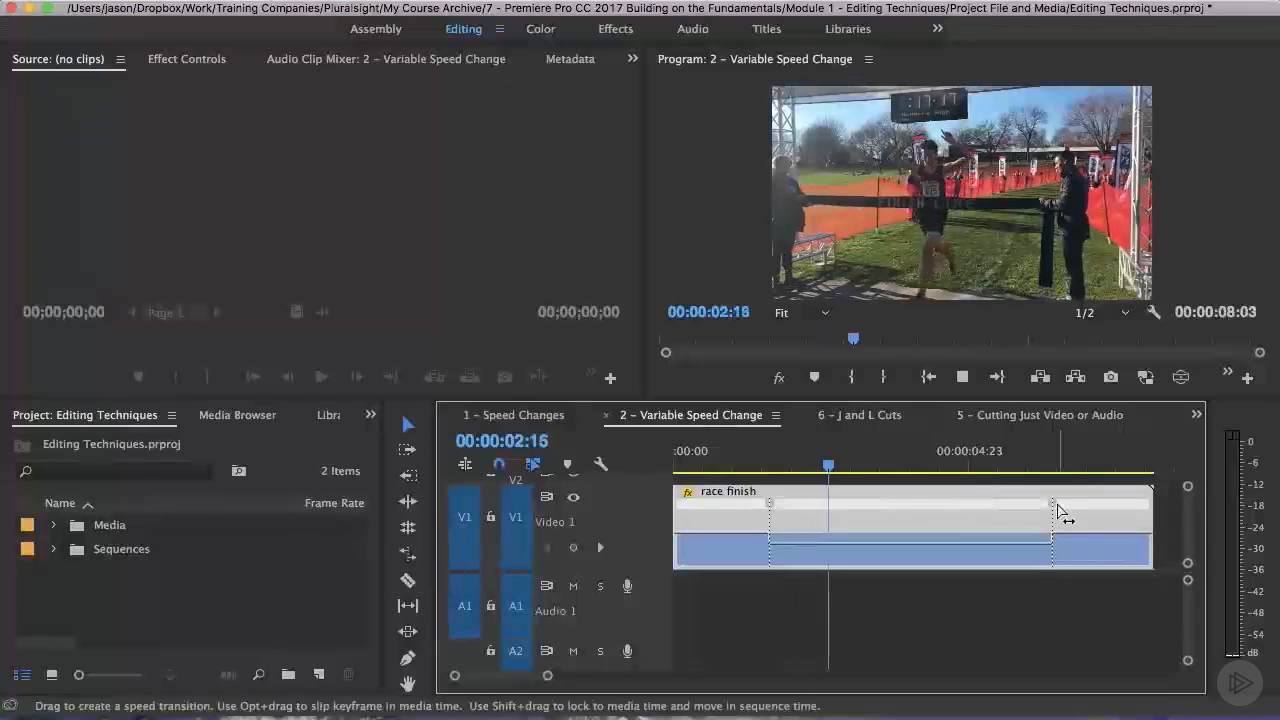
key("space")
mouse_move(1064, 513)
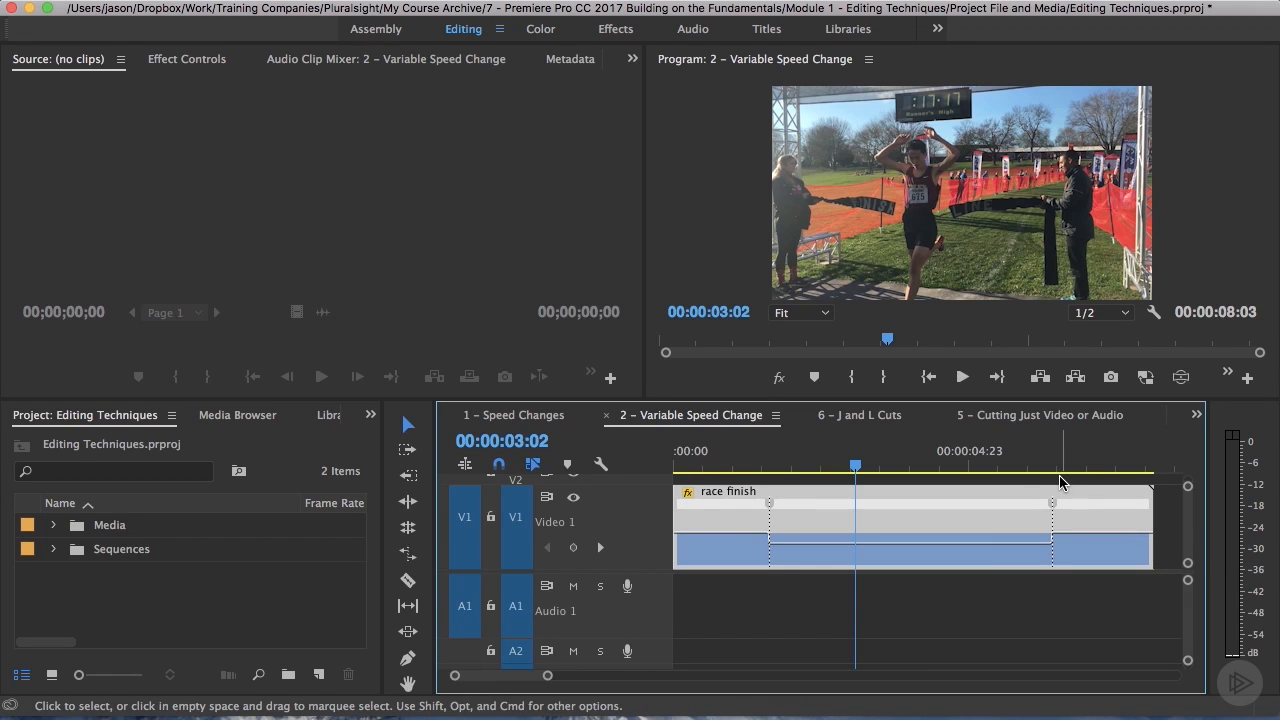
Split both speed keyframes into gradual ramps, extending the first one earlier and the second one later in the clip.
left_click(770, 508)
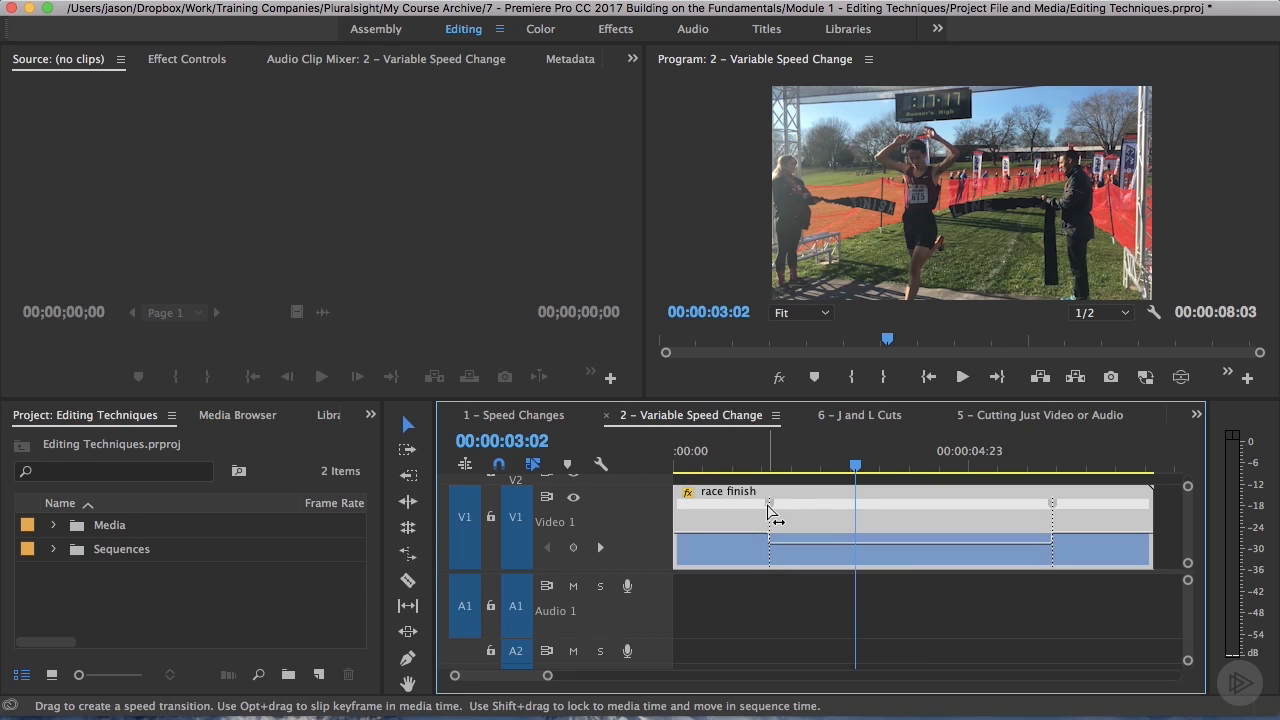
left_click(770, 506)
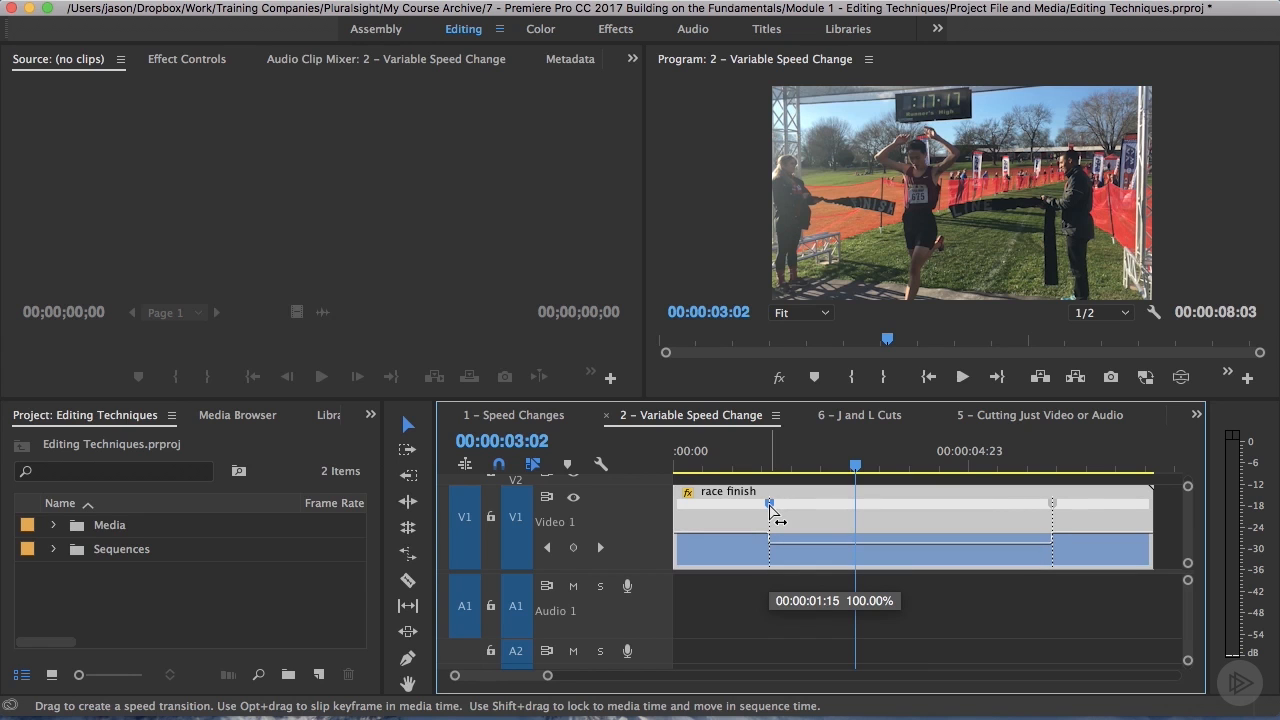
left_click_drag(770, 510, 739, 510)
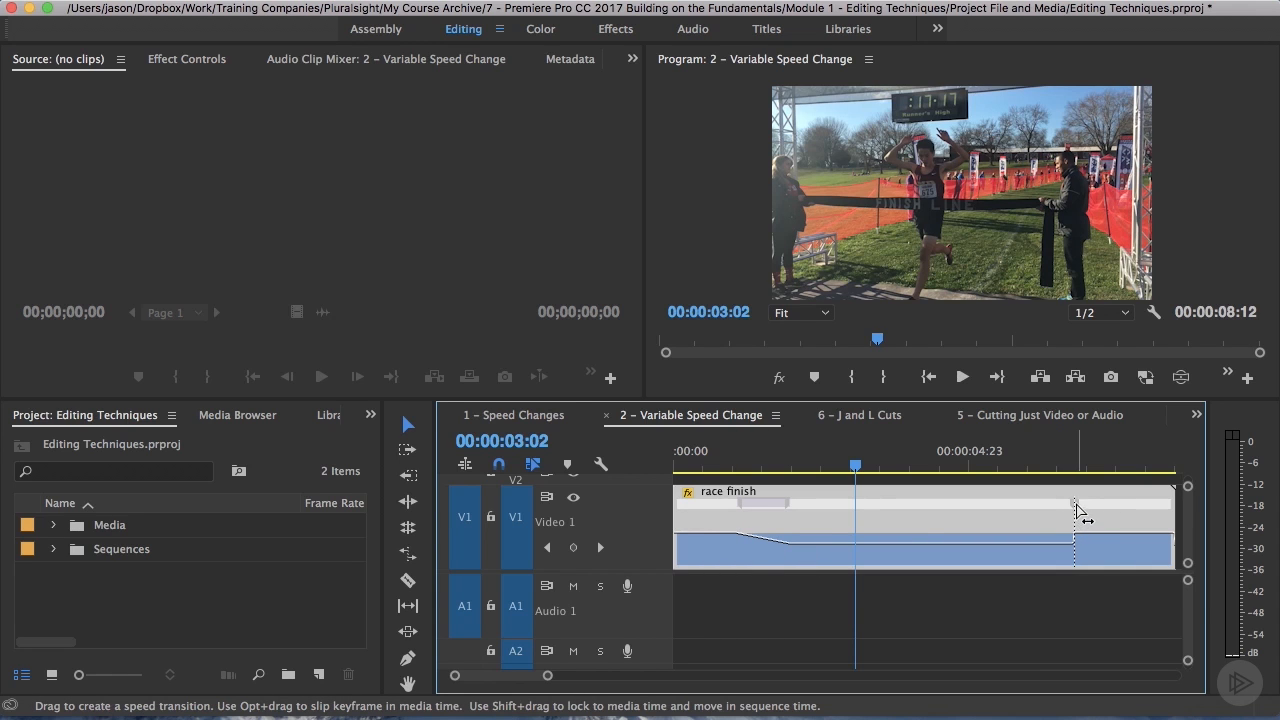
left_click_drag(1077, 505, 1136, 508)
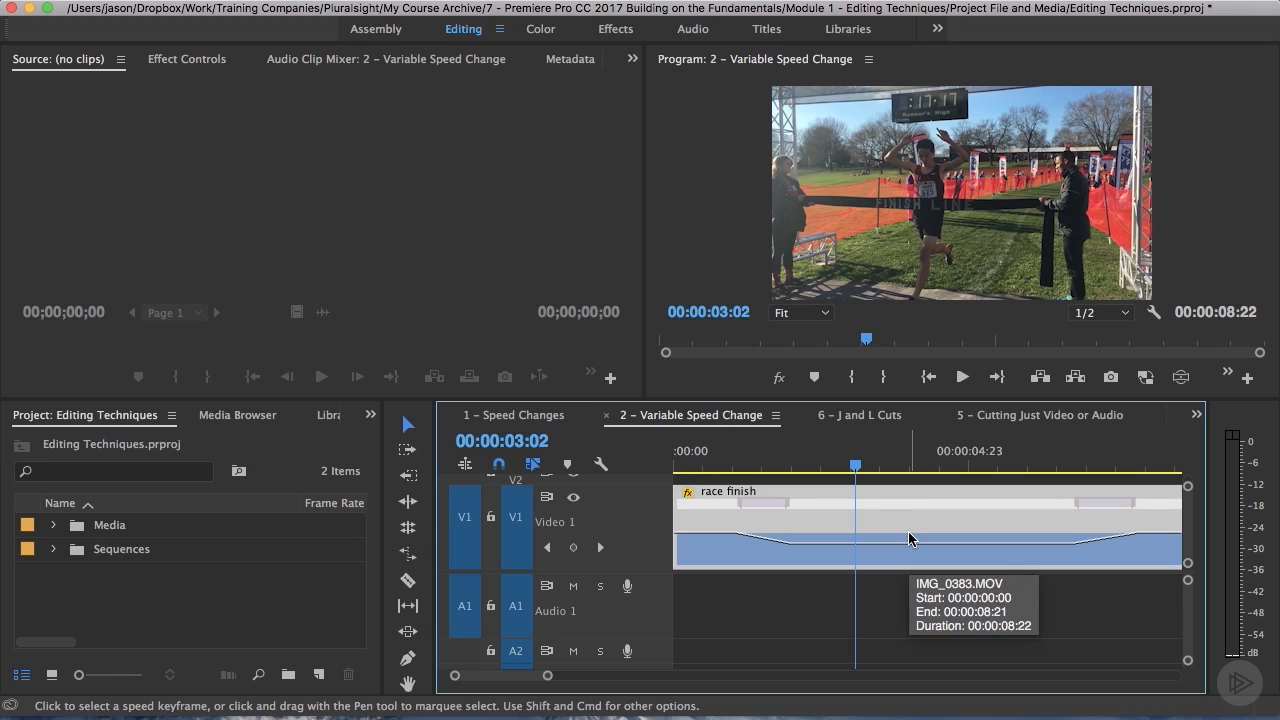
Play the clip from the start and again from just before the first ramp to check the gradual slowdown.
left_click(685, 466)
left_click_drag(686, 468, 661, 465)
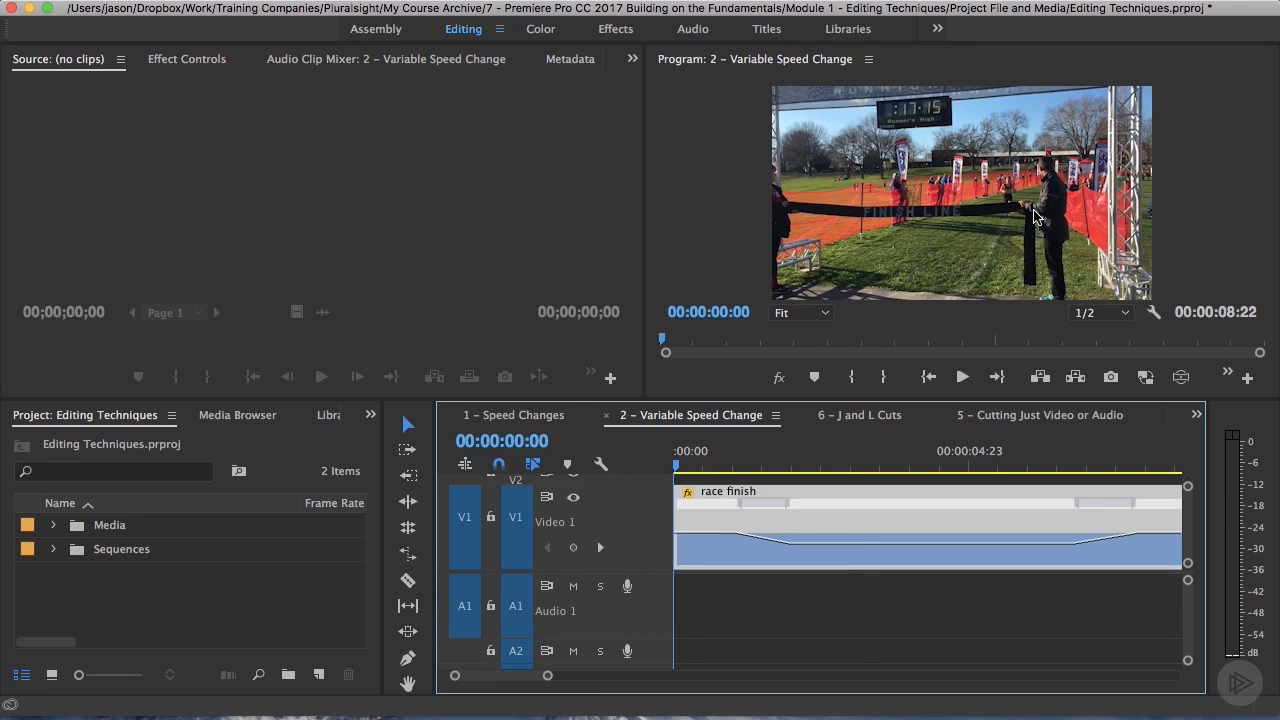
key("space")
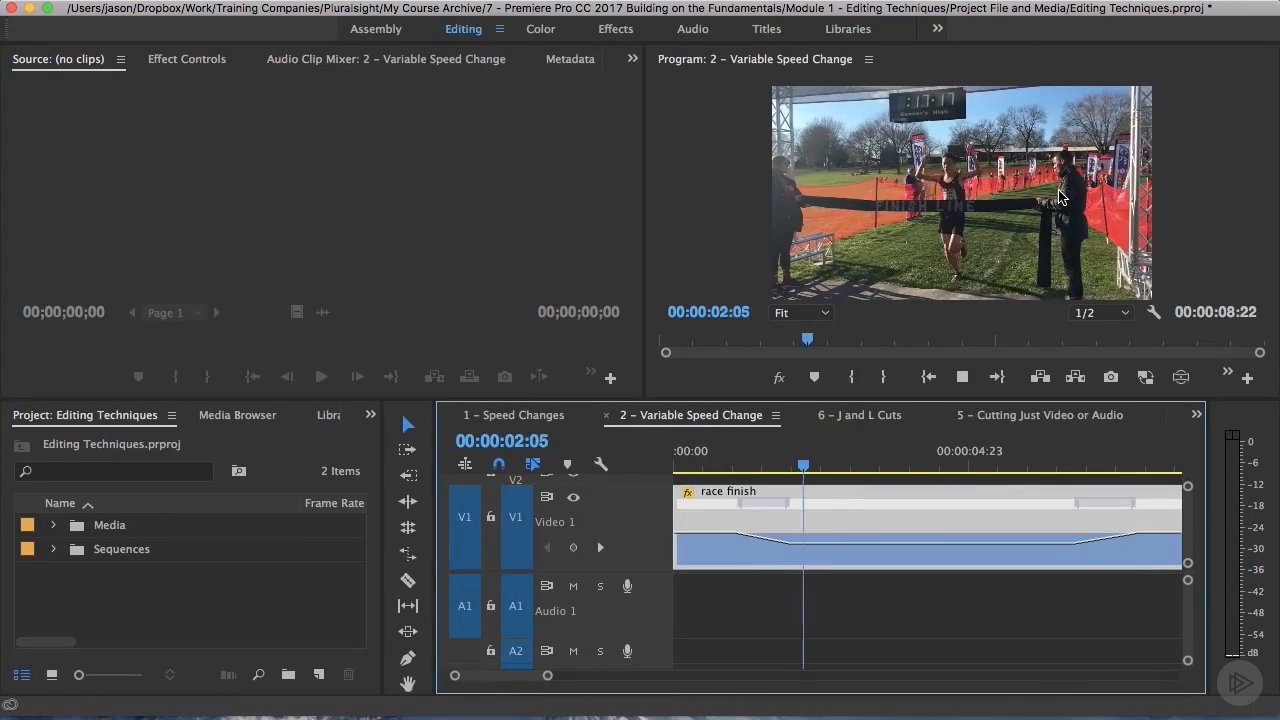
key("space")
mouse_move(736, 470)
left_mouse_down()
mouse_move(769, 468)
mouse_move(716, 471)
left_mouse_up()
key("space")
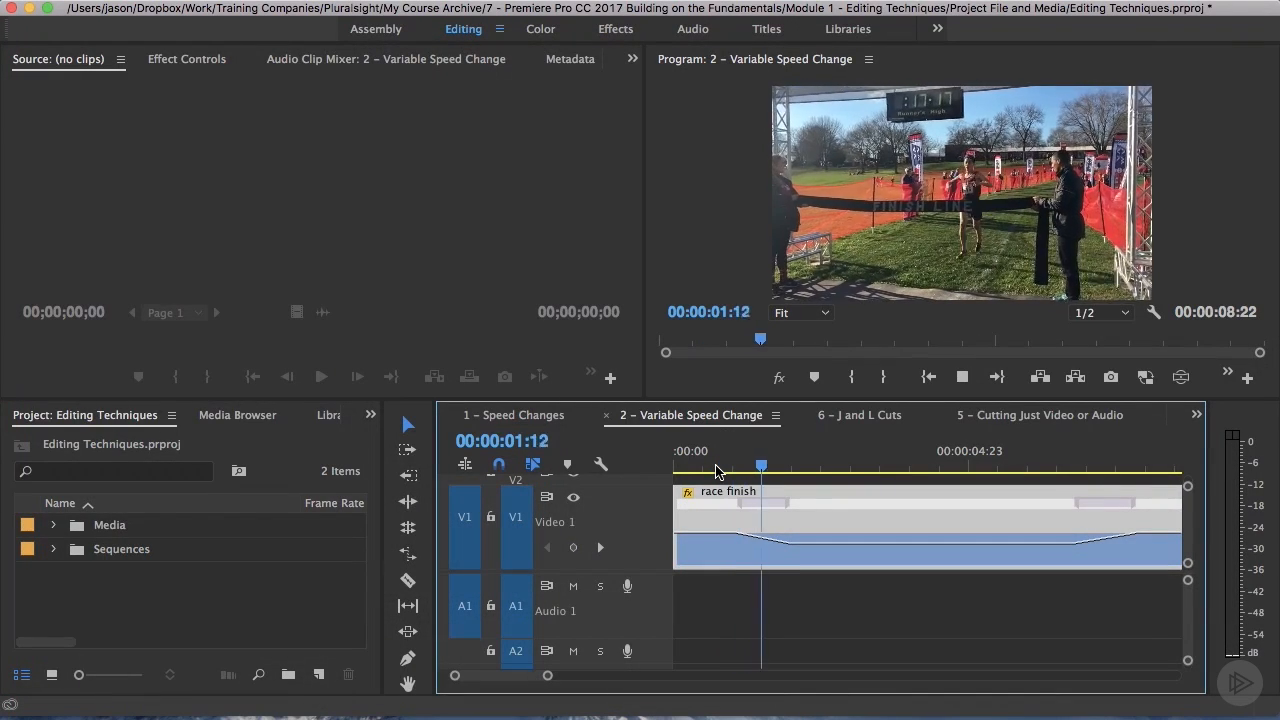
key("space")
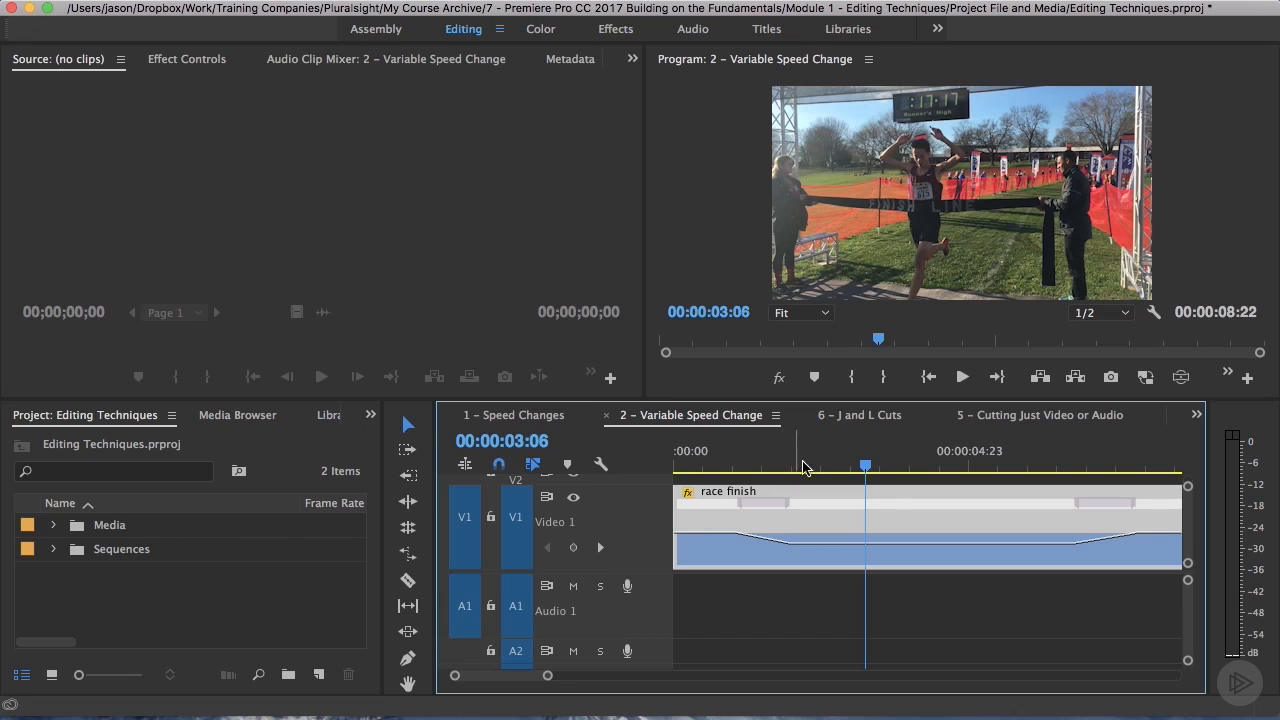
Slip the first speed transition slightly earlier in the clip and preview the slowdown.
left_click_drag(761, 502, 747, 505)
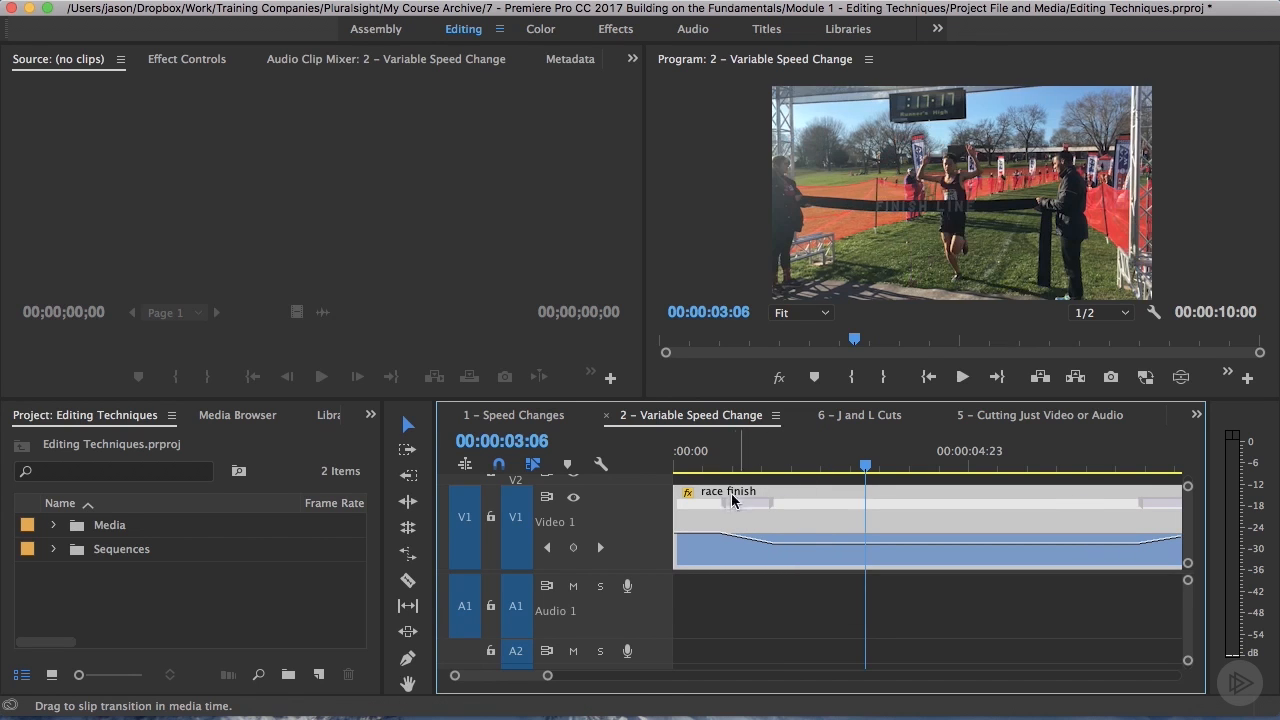
left_click(697, 466)
key("space")
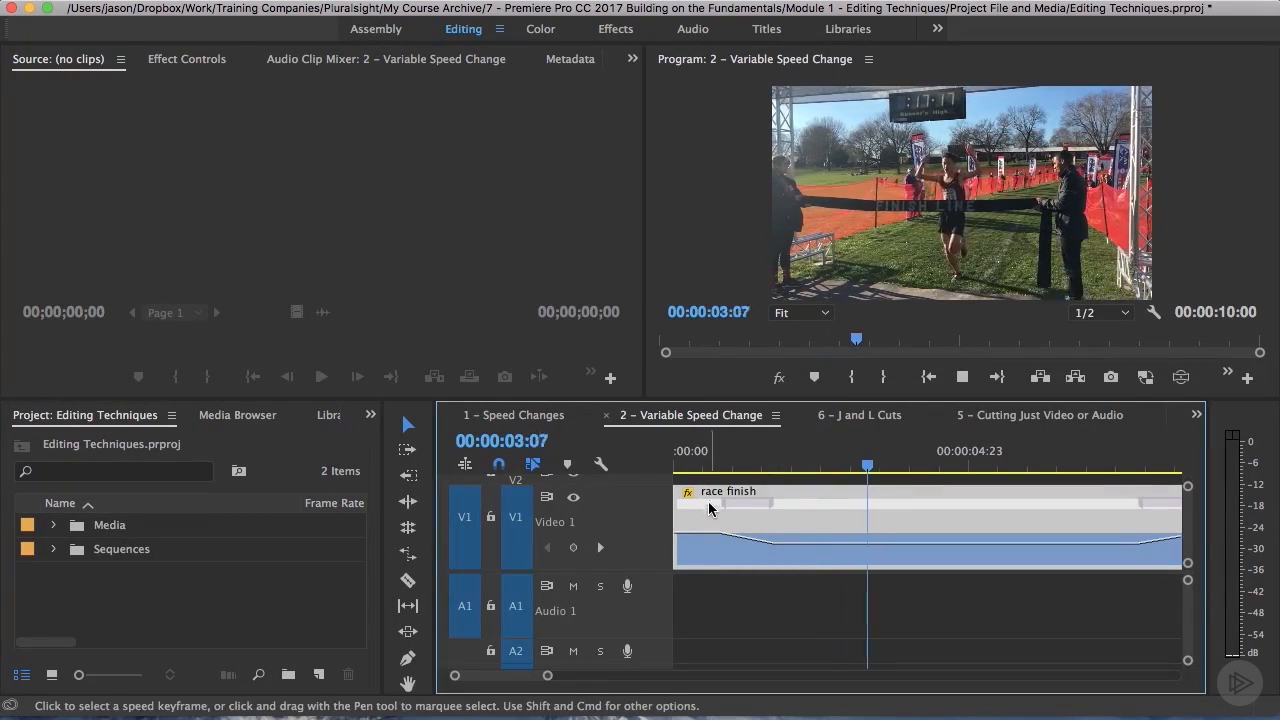
key("space")
Slip the first speed transition later, preview it, and reposition it so the clip lasts about 00:00:08:15.
left_click_drag(746, 506, 791, 506)
left_click(741, 466)
key("space")
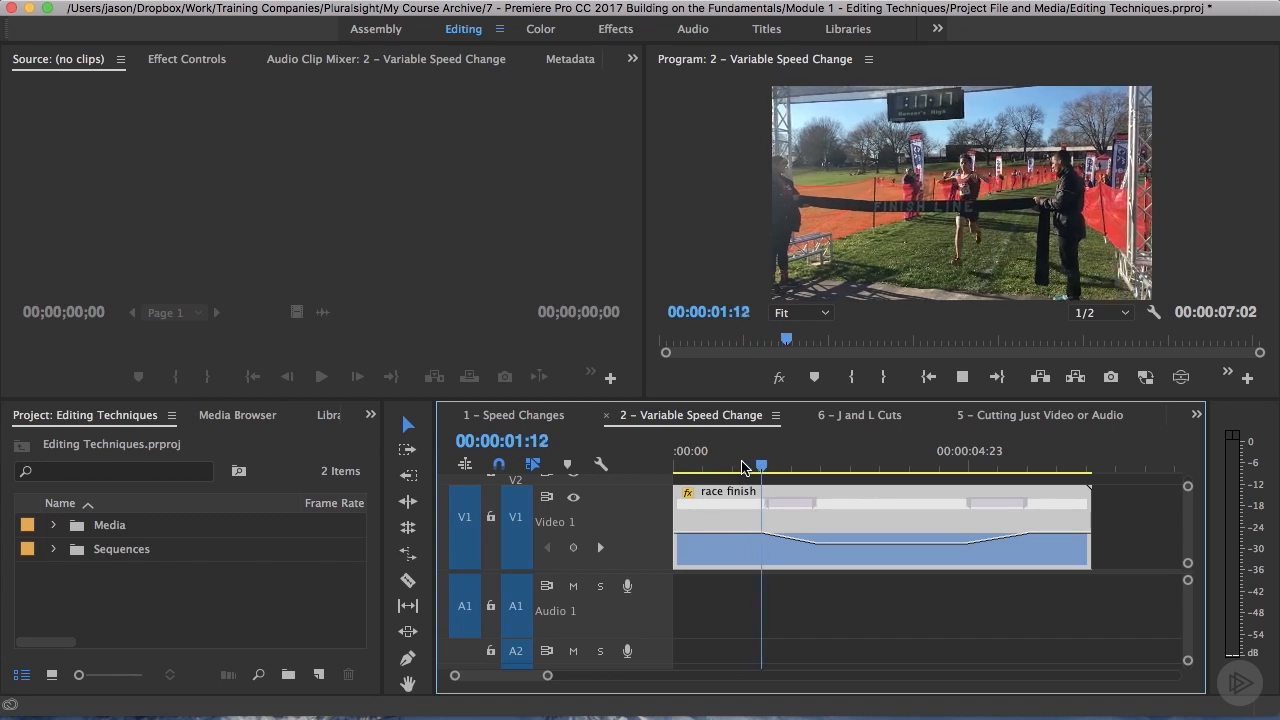
mouse_move(766, 508)
left_mouse_down()
mouse_move(785, 508)
mouse_move(766, 508)
left_mouse_up()
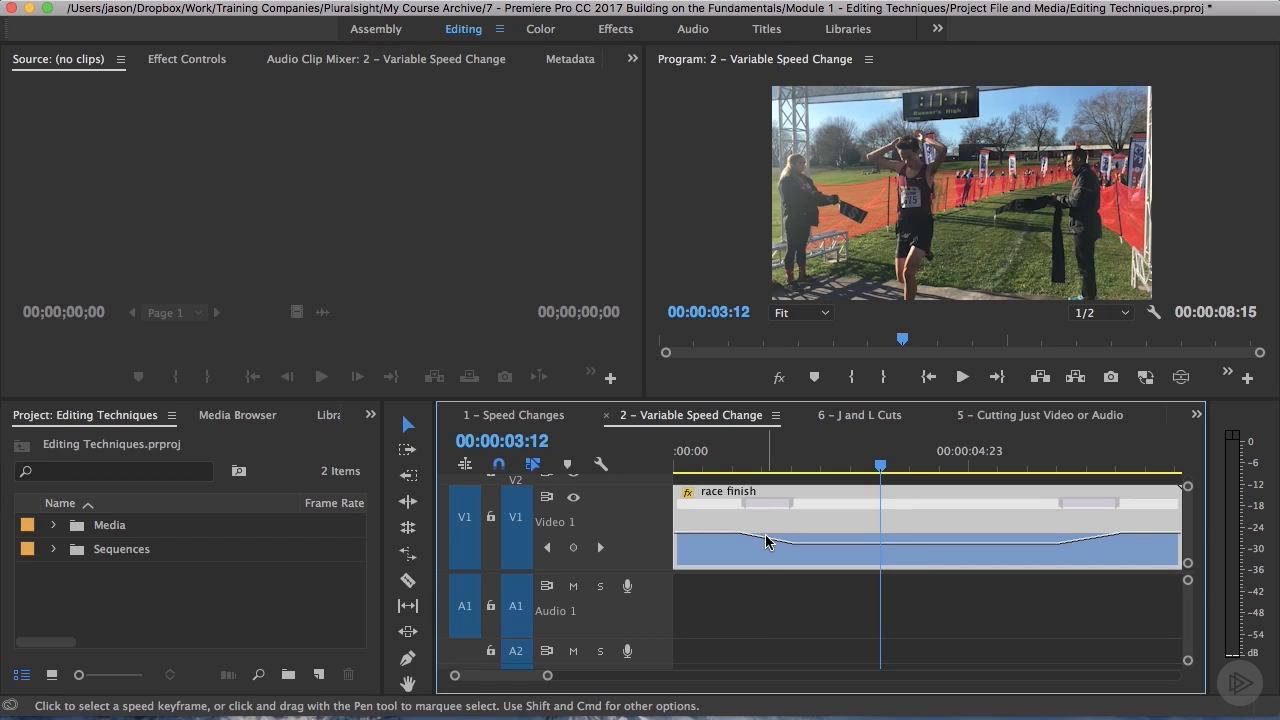
Select the first speed transition and rotate its handle to curve the ramp into a smooth ease.
left_click(766, 505)
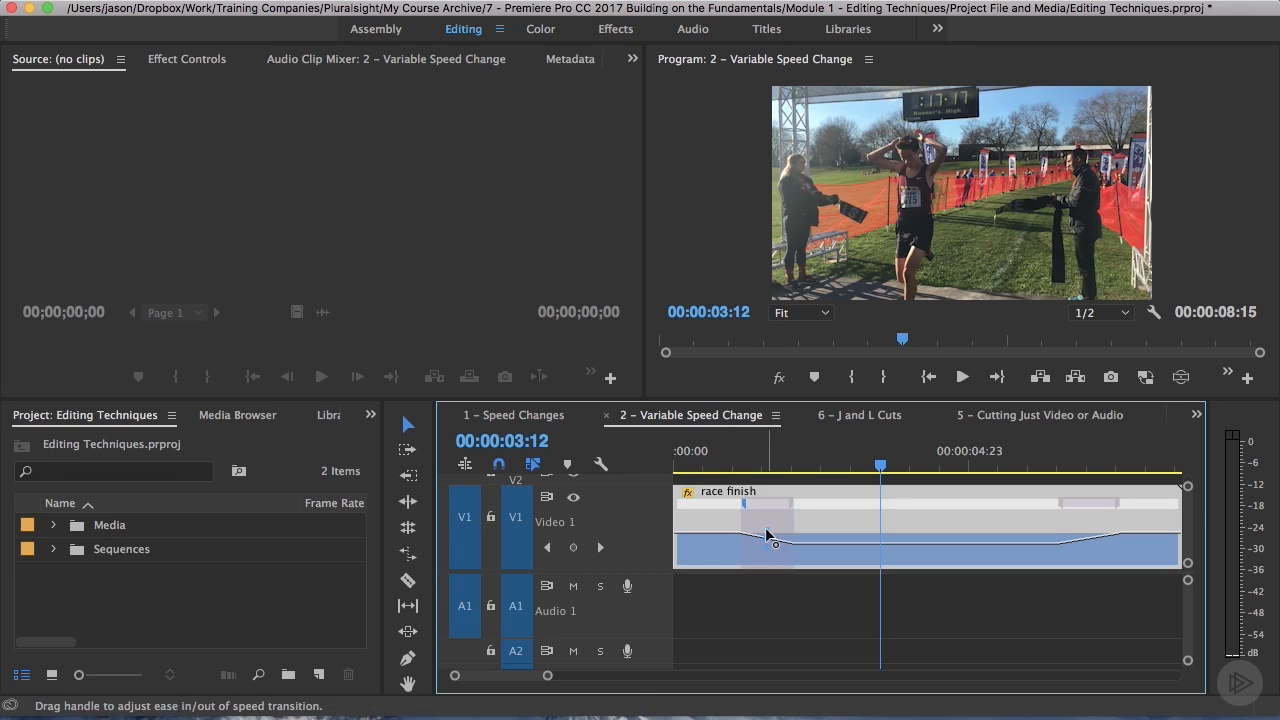
left_click_drag(781, 531, 809, 540)
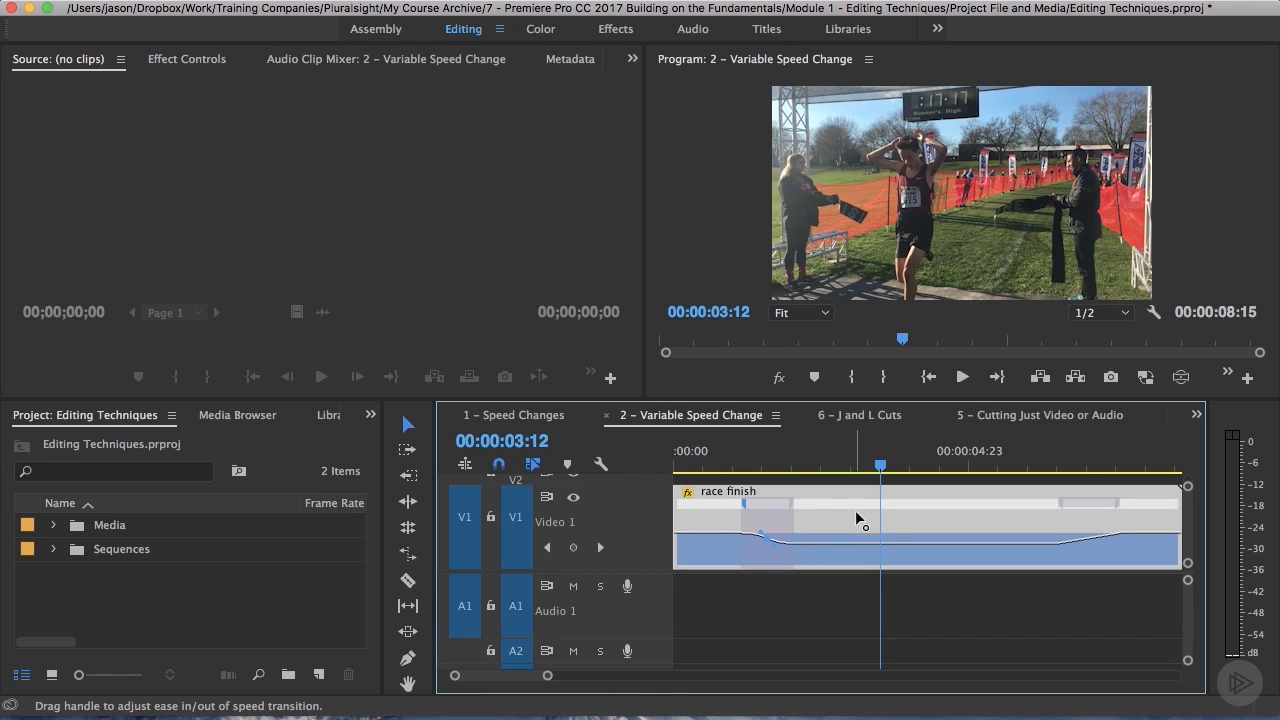